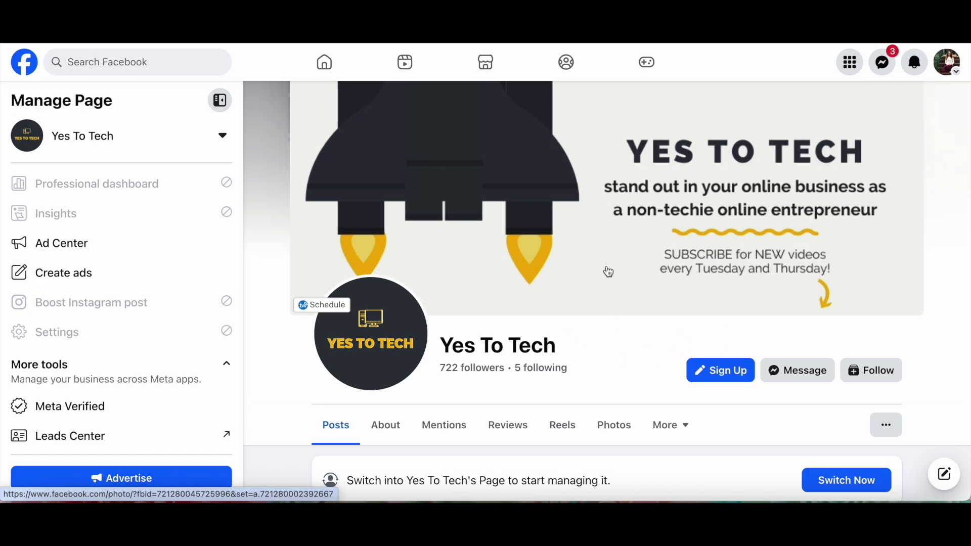
{"action": "scroll", "coordinate": [608, 271], "scroll_direction": "down", "scroll_amount": 1}
{"action": "scroll", "coordinate": [608, 270], "scroll_direction": "down", "scroll_amount": 1}
{"action": "scroll", "coordinate": [608, 271], "scroll_direction": "down", "scroll_amount": 1}
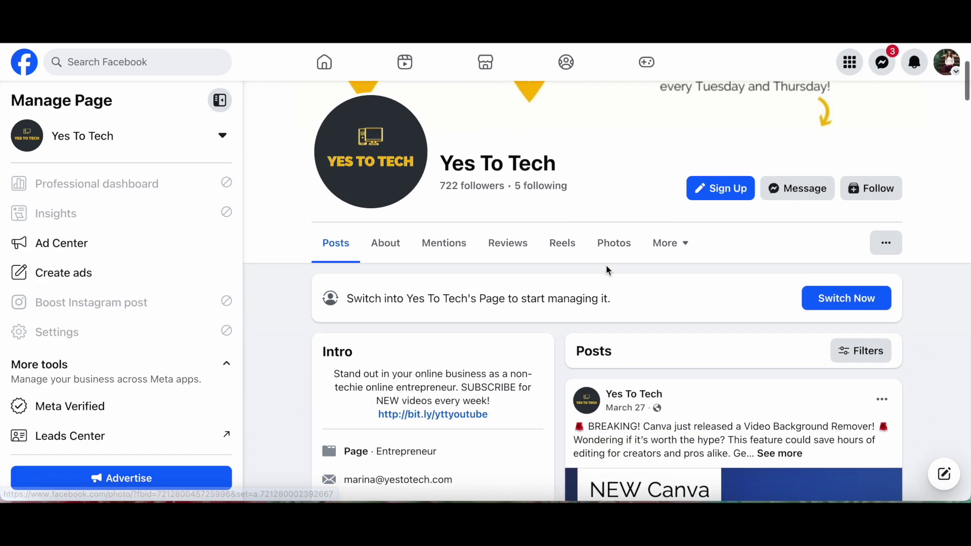
{"action": "scroll", "coordinate": [607, 270], "scroll_direction": "down", "scroll_amount": 1}
{"action": "scroll", "coordinate": [630, 288], "scroll_direction": "down", "scroll_amount": 1}
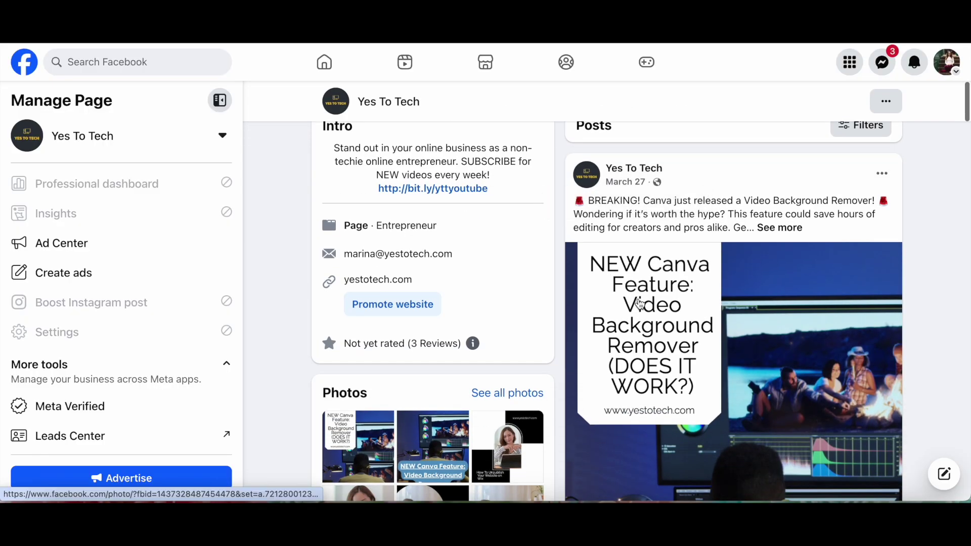
{"action": "scroll", "coordinate": [645, 306], "scroll_direction": "down", "scroll_amount": 1}
{"action": "scroll", "coordinate": [645, 306], "scroll_direction": "down", "scroll_amount": 1}
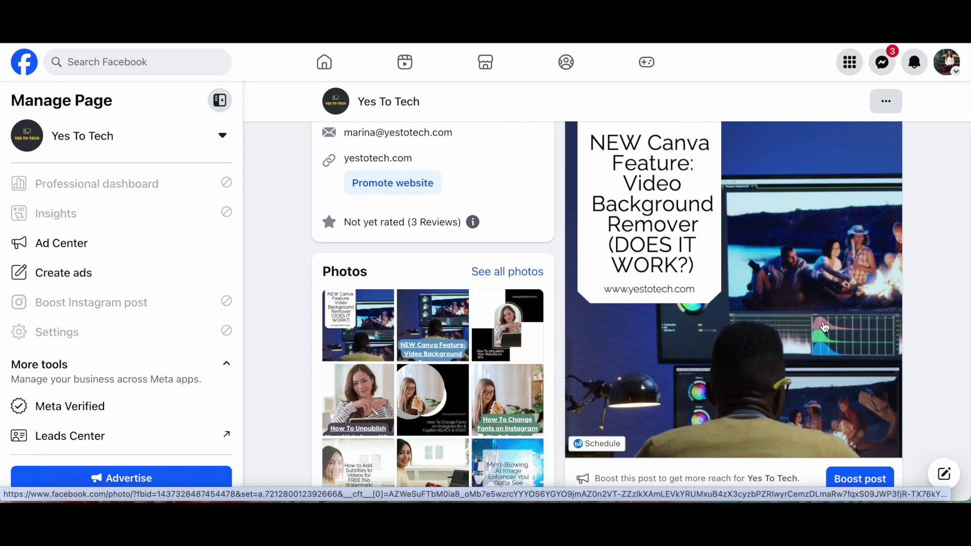
{"action": "scroll", "coordinate": [731, 220], "scroll_direction": "down", "scroll_amount": 1}
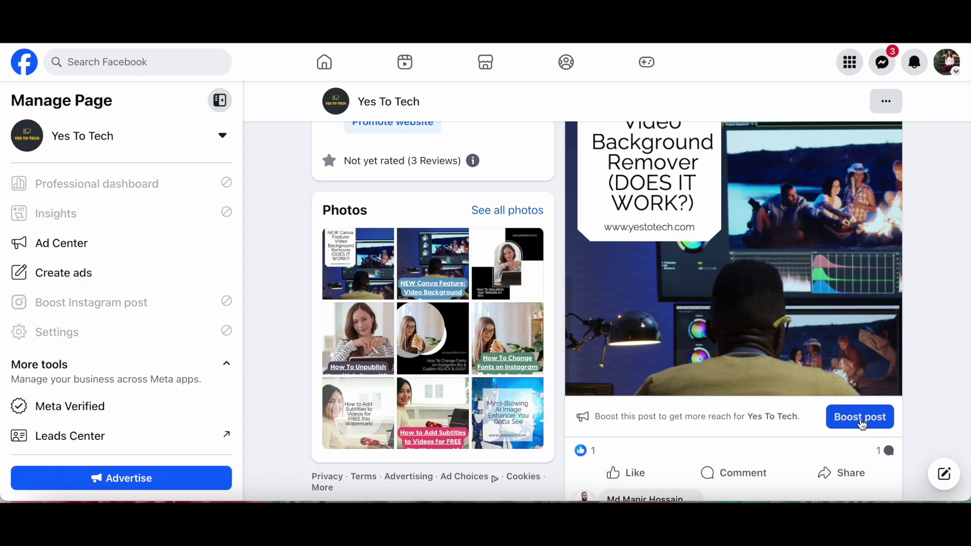
Open the boost form for the Yes To Tech Canva Video Background Remover post.
{"action": "left_click", "coordinate": [860, 417]}
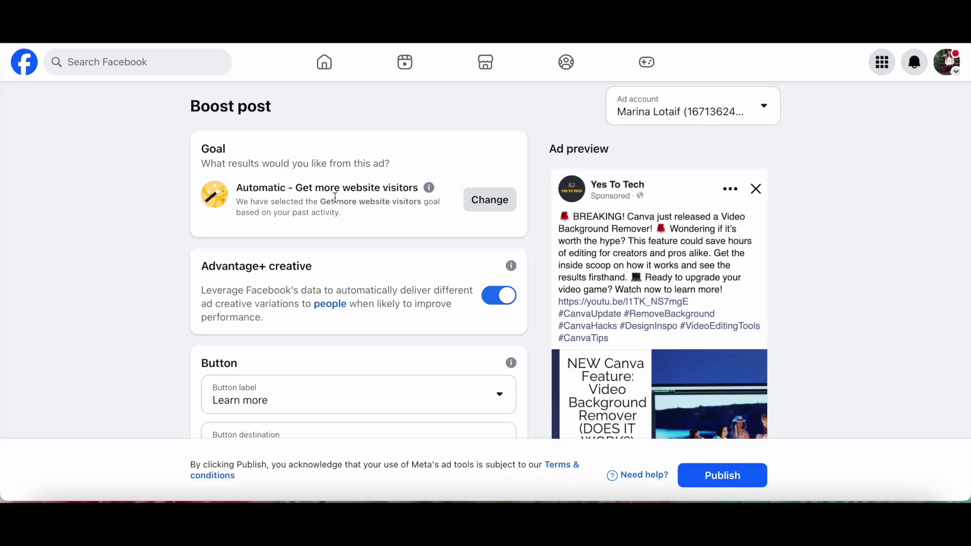
Show the list of ad goals, with Automatic website visitors still selected.
{"action": "left_click", "coordinate": [488, 202]}
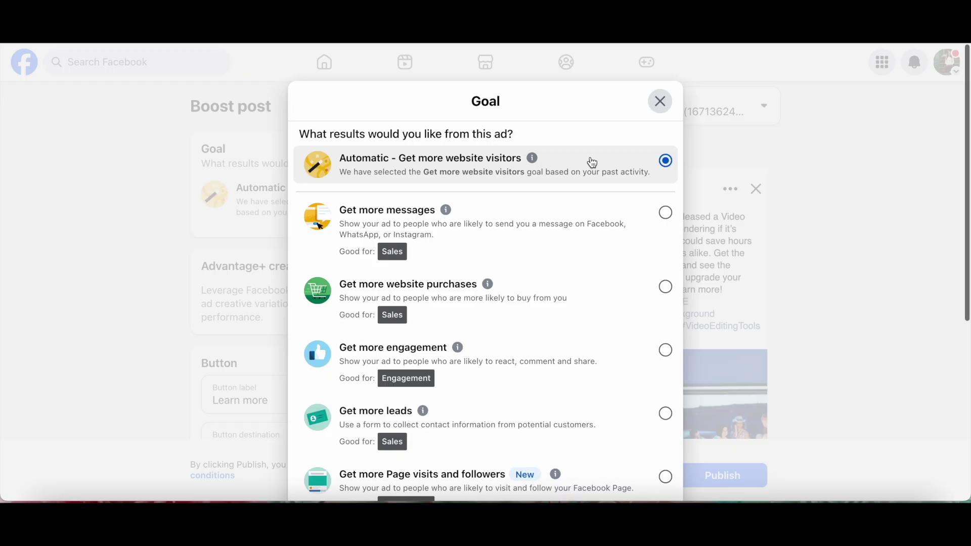
{"action": "scroll", "coordinate": [593, 162], "scroll_direction": "down", "scroll_amount": 2}
{"action": "scroll", "coordinate": [593, 162], "scroll_direction": "down", "scroll_amount": 2}
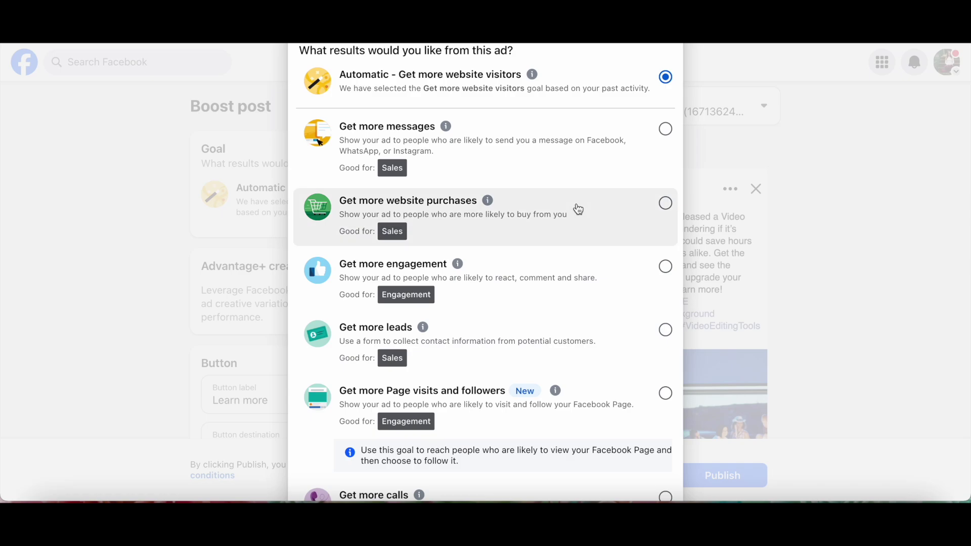
{"action": "scroll", "coordinate": [577, 209], "scroll_direction": "down", "scroll_amount": 3}
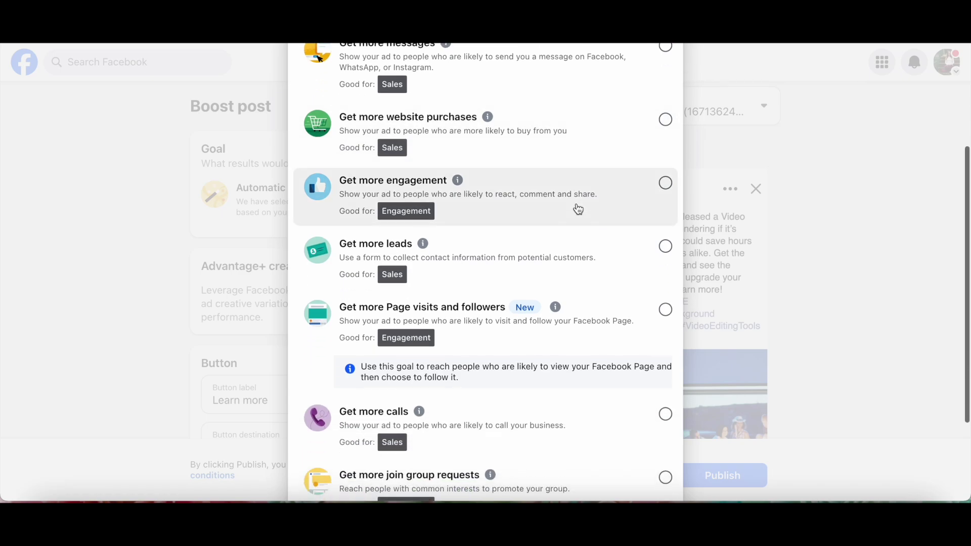
{"action": "scroll", "coordinate": [578, 208], "scroll_direction": "down", "scroll_amount": 2}
{"action": "scroll", "coordinate": [578, 209], "scroll_direction": "down", "scroll_amount": 1}
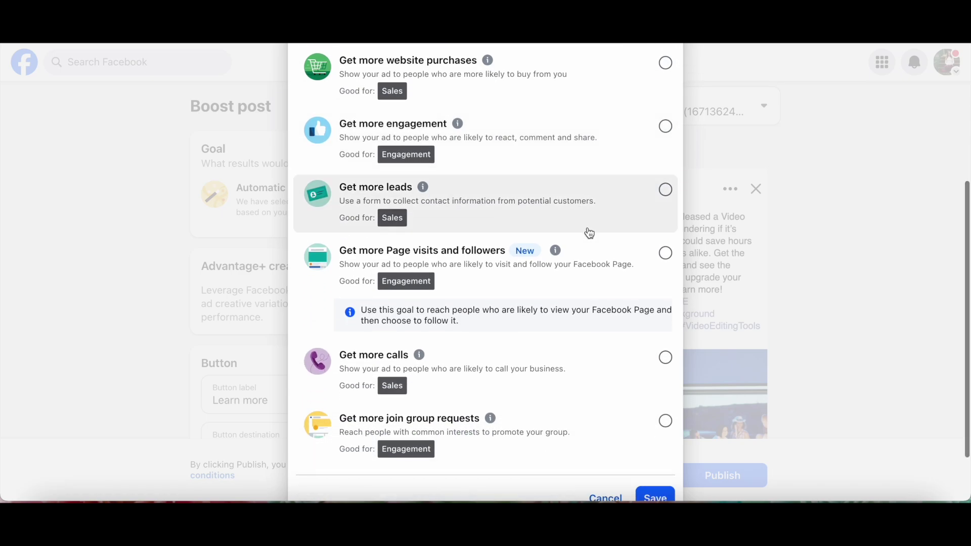
{"action": "scroll", "coordinate": [582, 267], "scroll_direction": "down", "scroll_amount": 1}
{"action": "scroll", "coordinate": [582, 267], "scroll_direction": "down", "scroll_amount": 1}
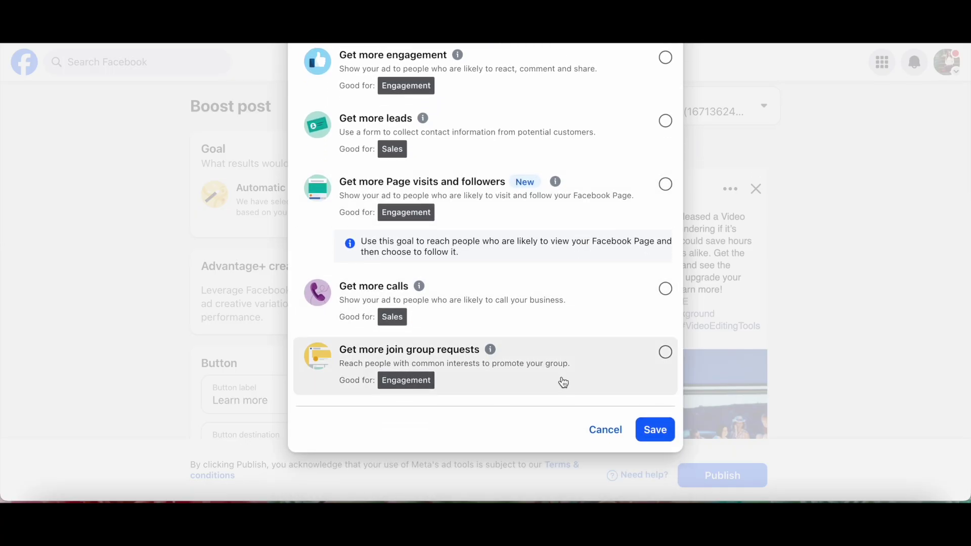
{"action": "scroll", "coordinate": [563, 382], "scroll_direction": "up", "scroll_amount": 5}
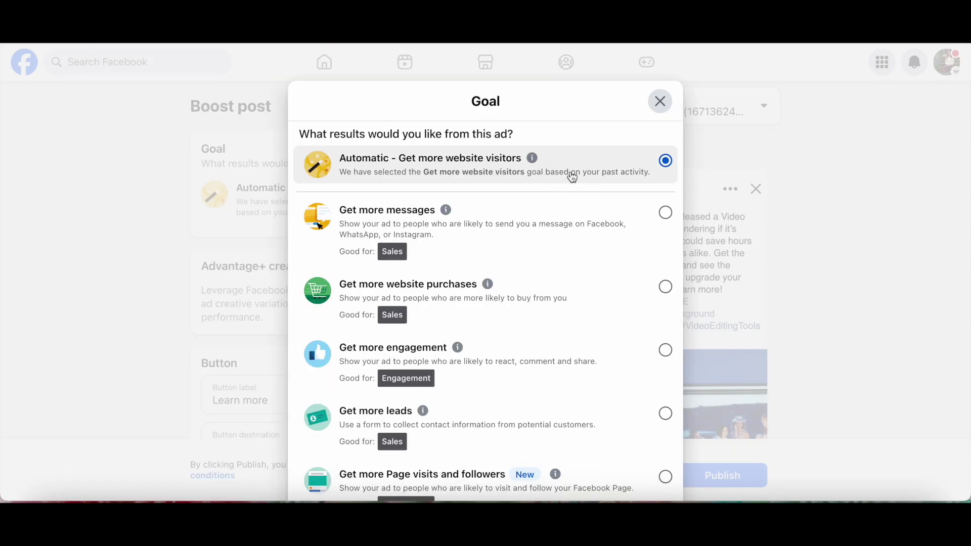
{"action": "scroll", "coordinate": [564, 293], "scroll_direction": "down", "scroll_amount": 5}
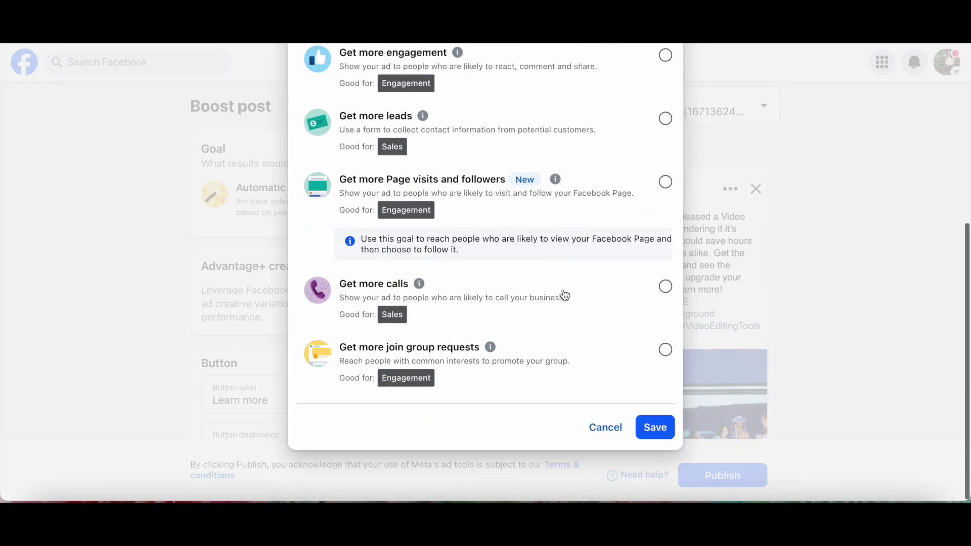
Save the goal unchanged as Automatic – Get more website visitors.
{"action": "left_click", "coordinate": [655, 431]}
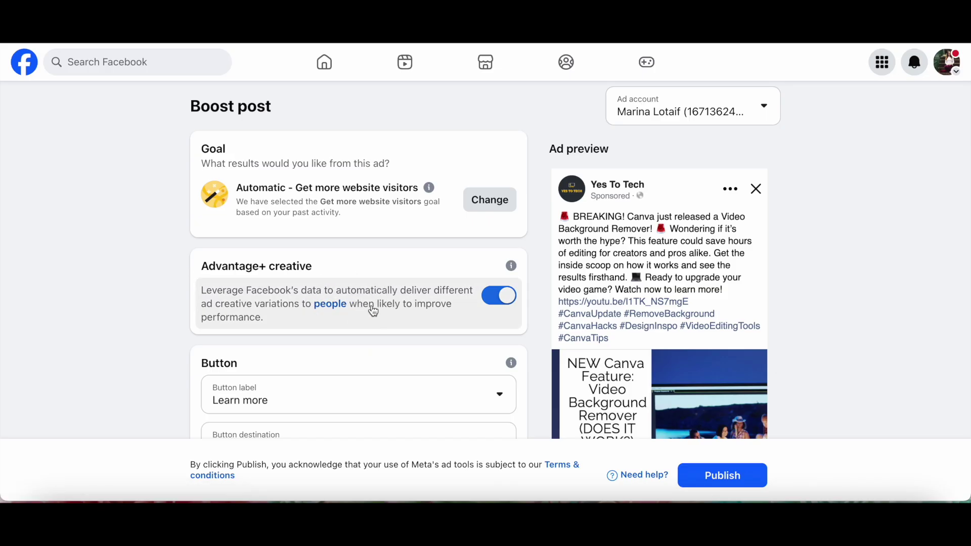
{"action": "left_click", "coordinate": [499, 296]}
{"action": "left_click", "coordinate": [498, 297]}
{"action": "scroll", "coordinate": [522, 296], "scroll_direction": "down", "scroll_amount": 3}
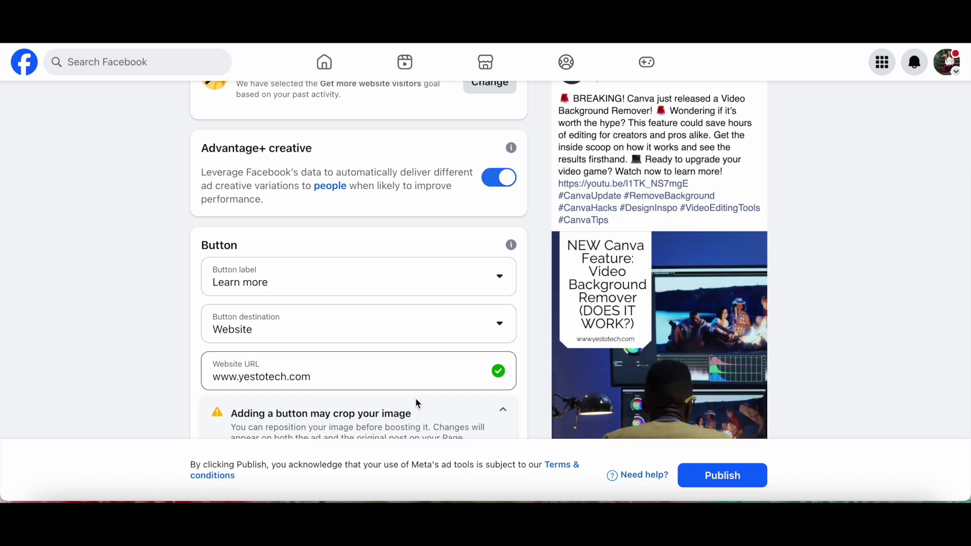
Review the button label options, keep Learn more, and show the destination choices.
{"action": "left_click", "coordinate": [393, 286]}
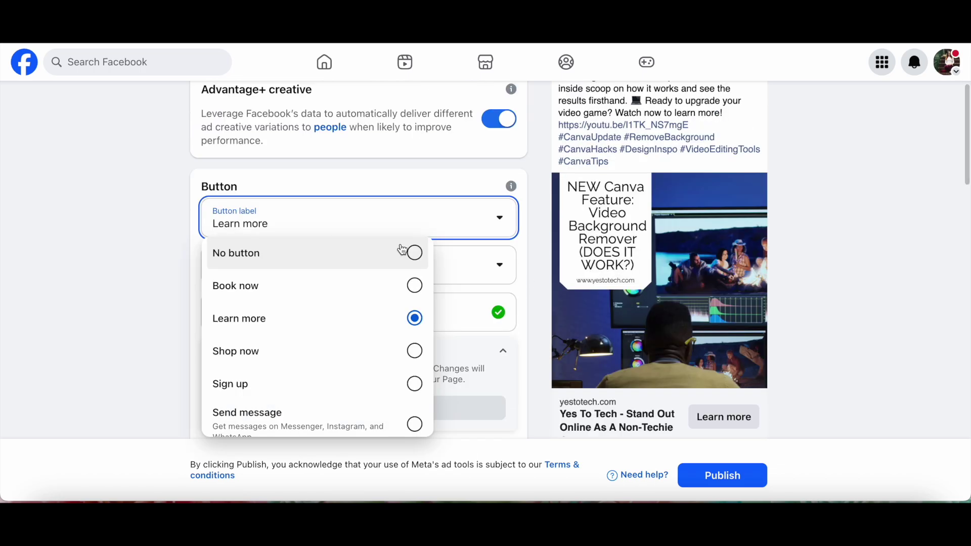
{"action": "scroll", "coordinate": [380, 291], "scroll_direction": "down", "scroll_amount": 1}
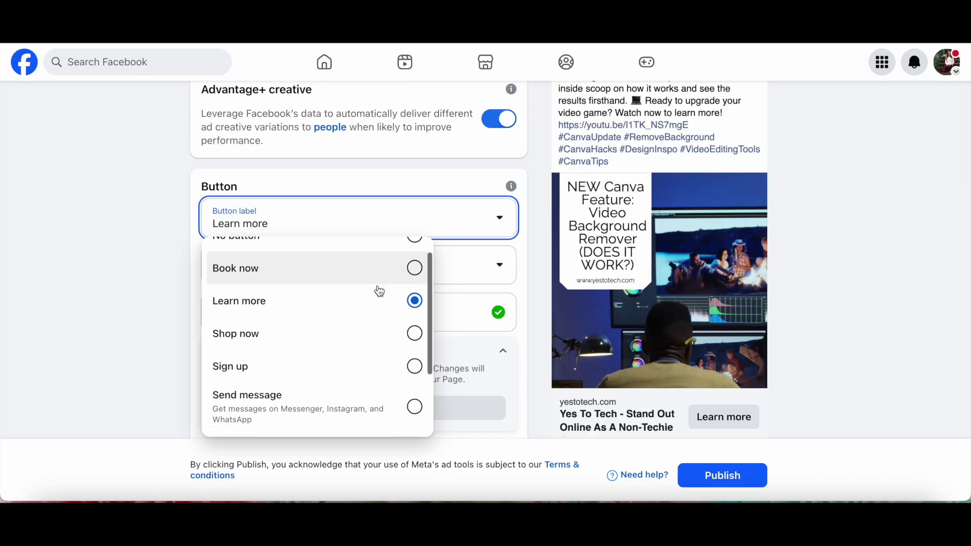
{"action": "scroll", "coordinate": [380, 292], "scroll_direction": "down", "scroll_amount": 1}
{"action": "scroll", "coordinate": [370, 329], "scroll_direction": "down", "scroll_amount": 2}
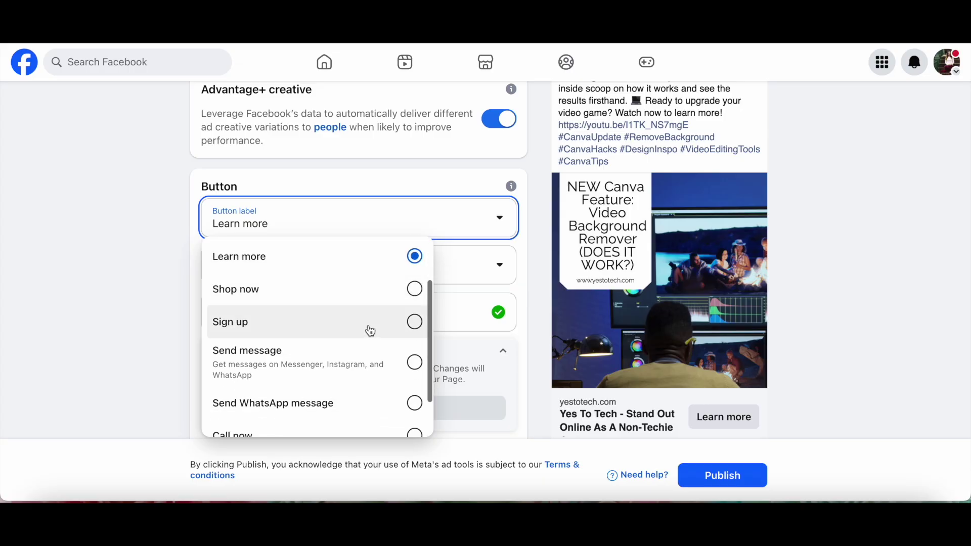
{"action": "scroll", "coordinate": [369, 329], "scroll_direction": "down", "scroll_amount": 2}
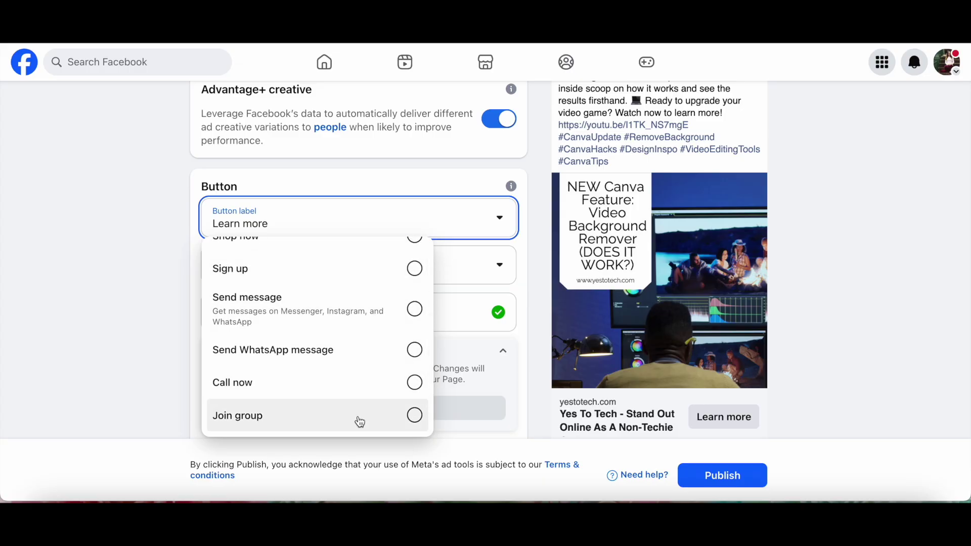
{"action": "scroll", "coordinate": [360, 402], "scroll_direction": "up", "scroll_amount": 3}
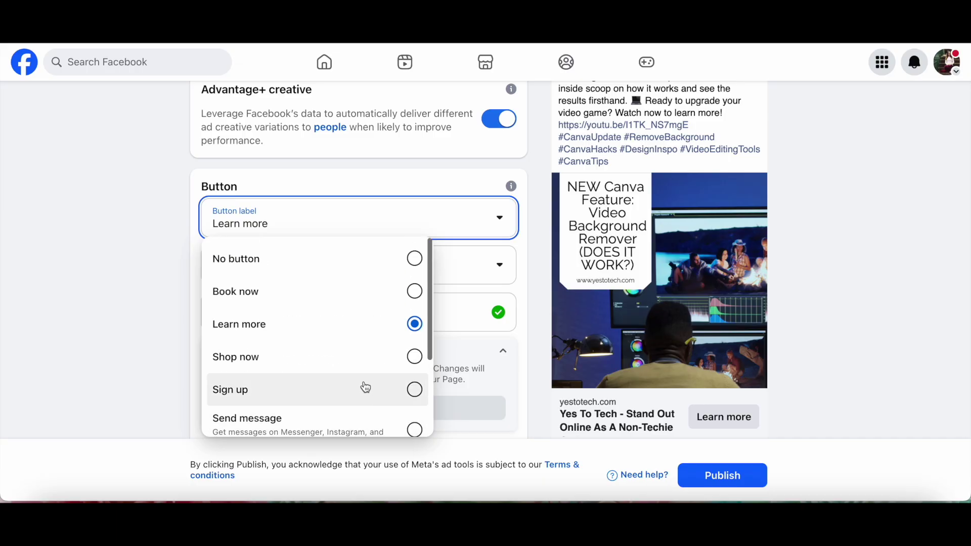
{"action": "left_click", "coordinate": [156, 333]}
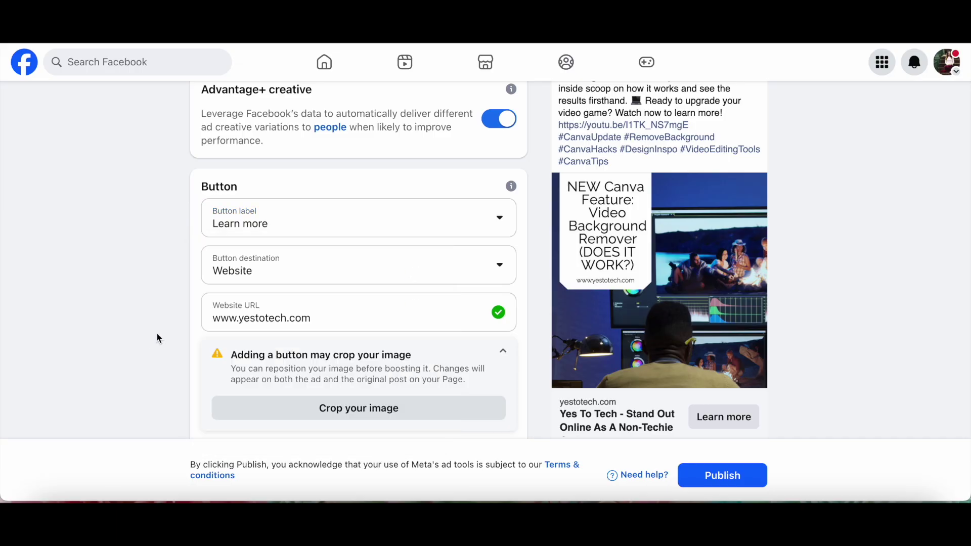
{"action": "left_click", "coordinate": [331, 269]}
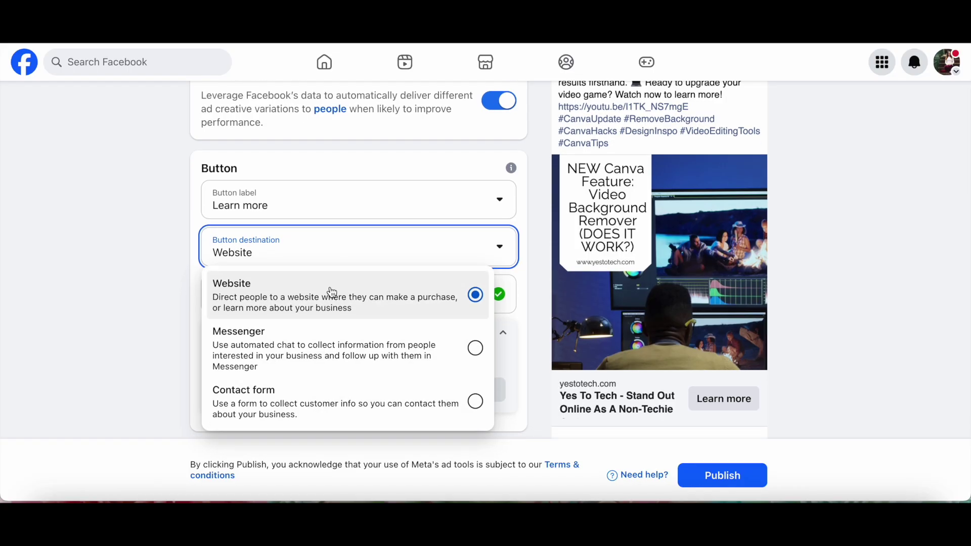
Keep Website as the button's destination.
{"action": "left_click", "coordinate": [167, 297]}
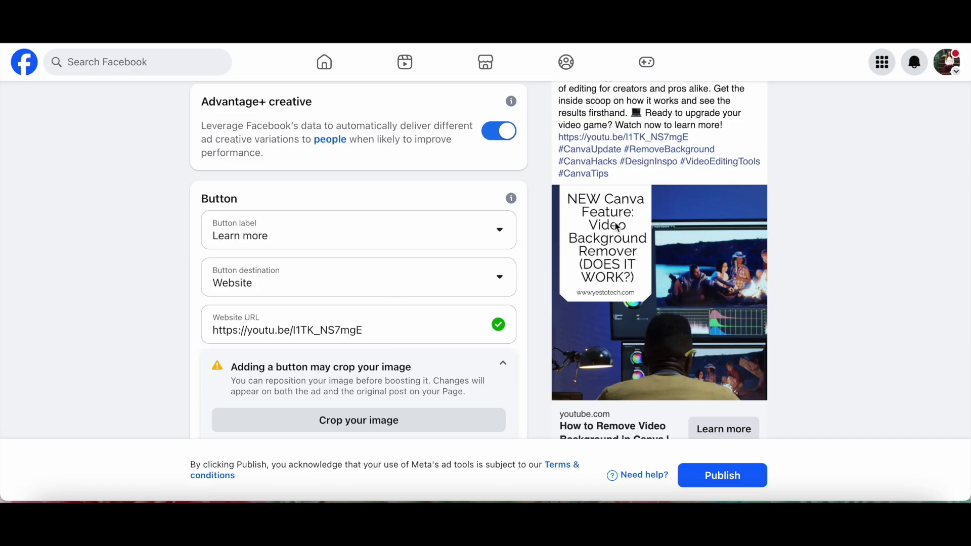
{"action": "scroll", "coordinate": [532, 245], "scroll_direction": "down", "scroll_amount": 3}
{"action": "scroll", "coordinate": [531, 246], "scroll_direction": "down", "scroll_amount": 2}
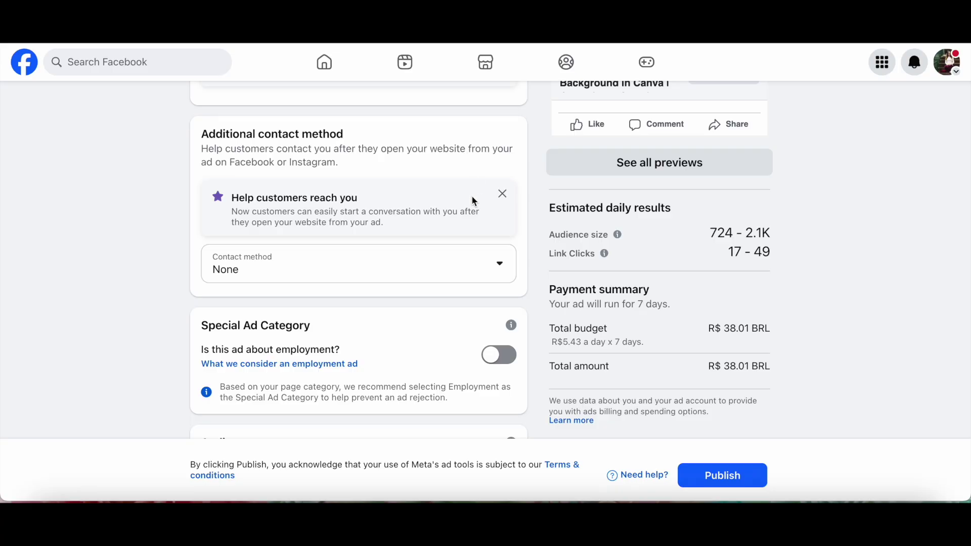
{"action": "left_click", "coordinate": [463, 267]}
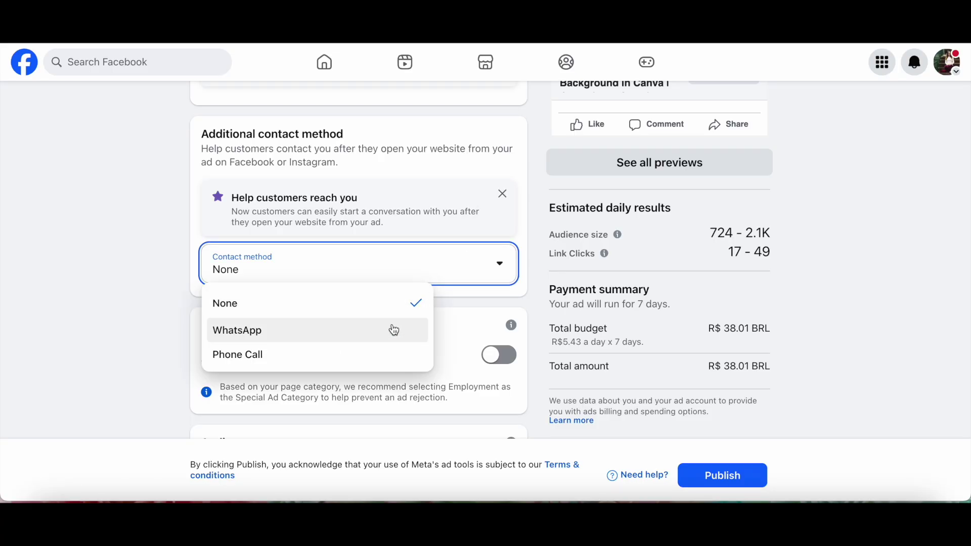
{"action": "left_click", "coordinate": [85, 346]}
{"action": "scroll", "coordinate": [85, 346], "scroll_direction": "down", "scroll_amount": 3}
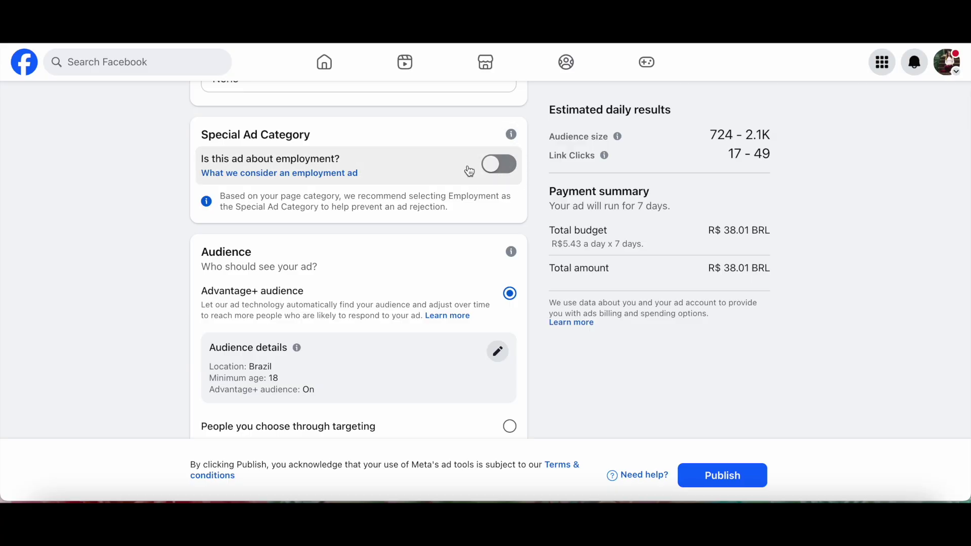
{"action": "scroll", "coordinate": [466, 160], "scroll_direction": "down", "scroll_amount": 2}
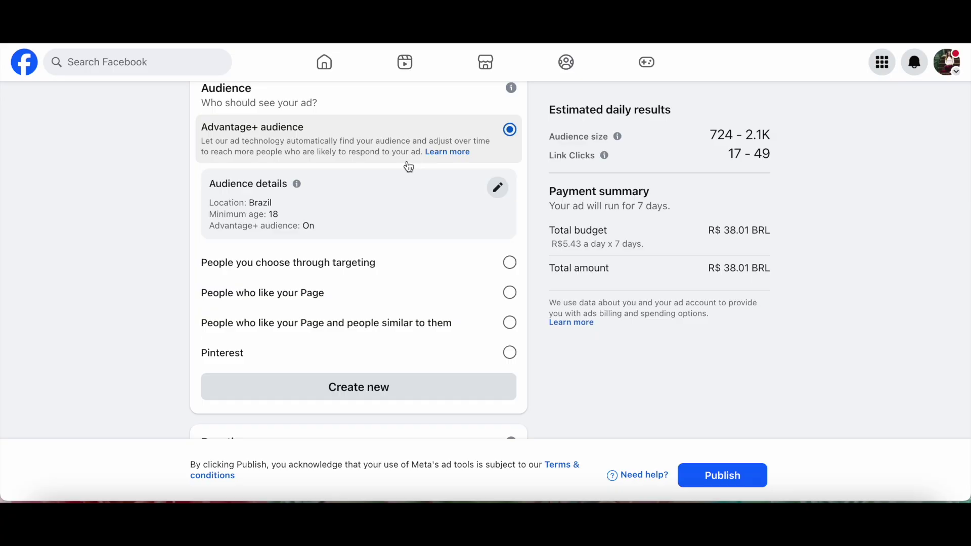
Try the detailed, Page-liker, lookalike and Pinterest audiences, then settle on People who like your Page.
{"action": "left_click", "coordinate": [508, 262]}
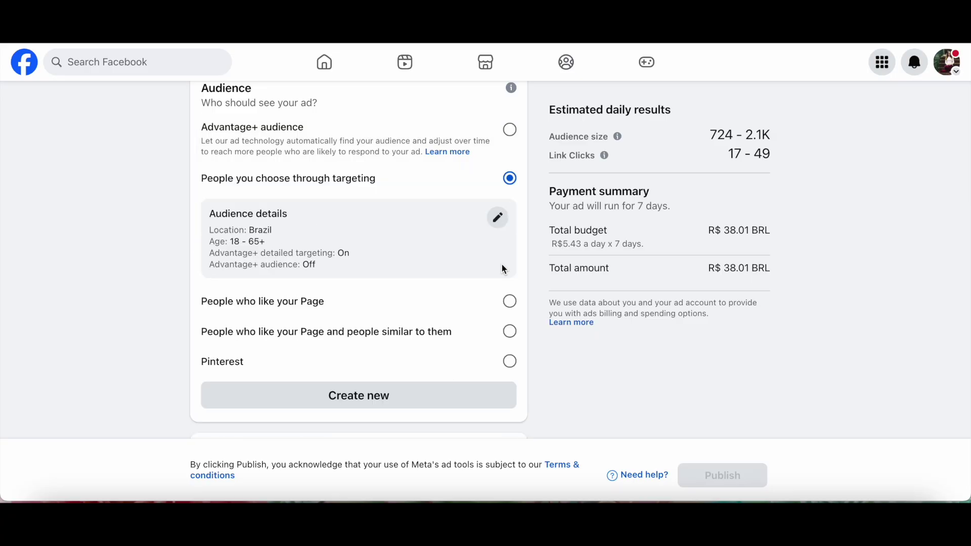
{"action": "scroll", "coordinate": [485, 325], "scroll_direction": "down", "scroll_amount": 2}
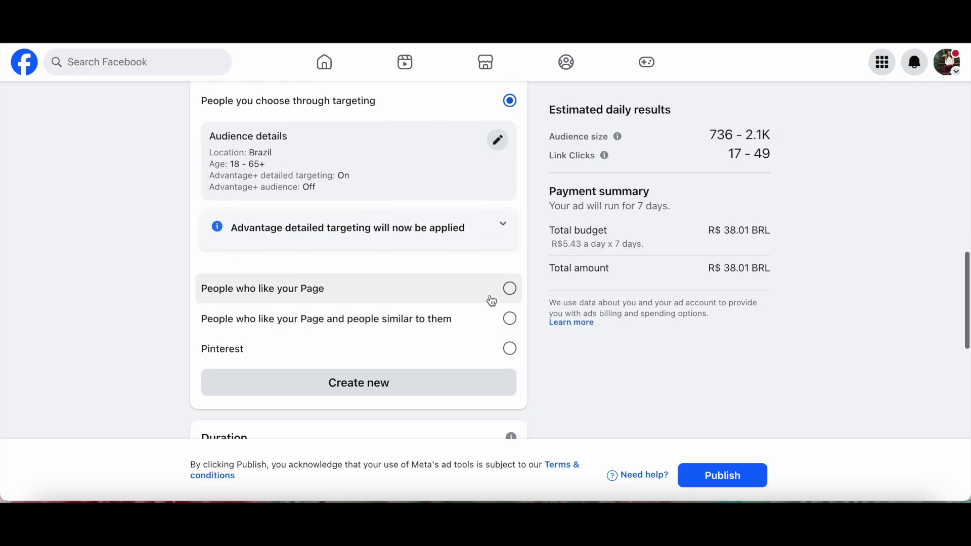
{"action": "left_click", "coordinate": [490, 296]}
{"action": "left_click", "coordinate": [470, 342]}
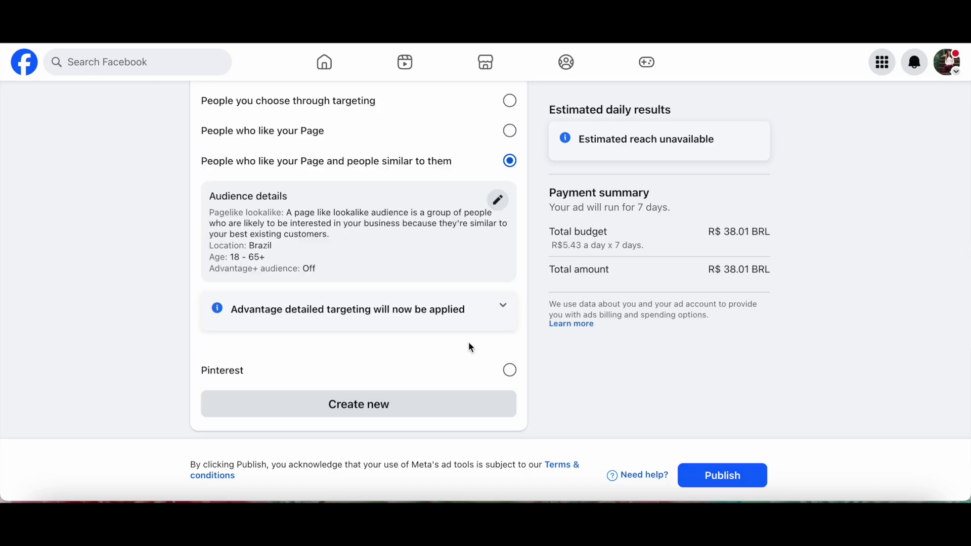
{"action": "left_click", "coordinate": [463, 373]}
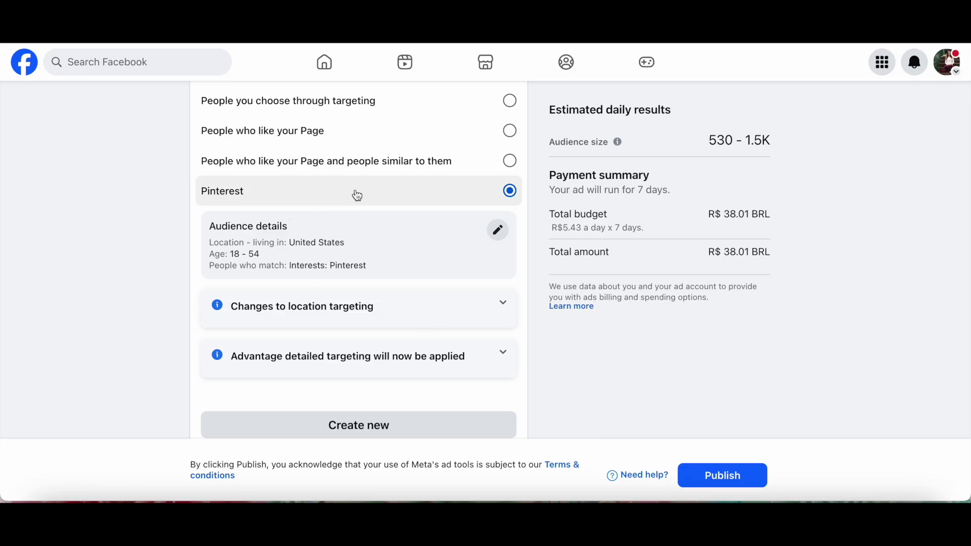
{"action": "left_click", "coordinate": [397, 185]}
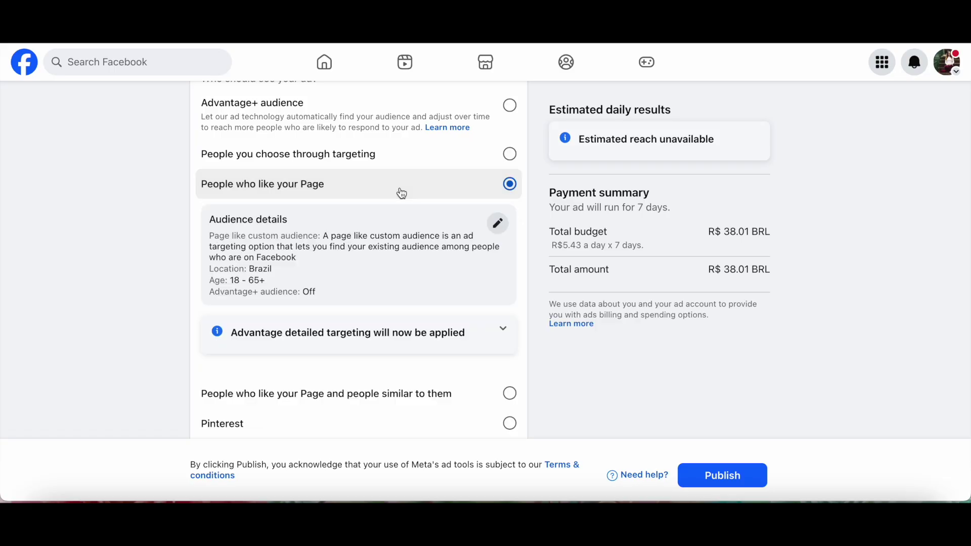
{"action": "scroll", "coordinate": [402, 193], "scroll_direction": "down", "scroll_amount": 5}
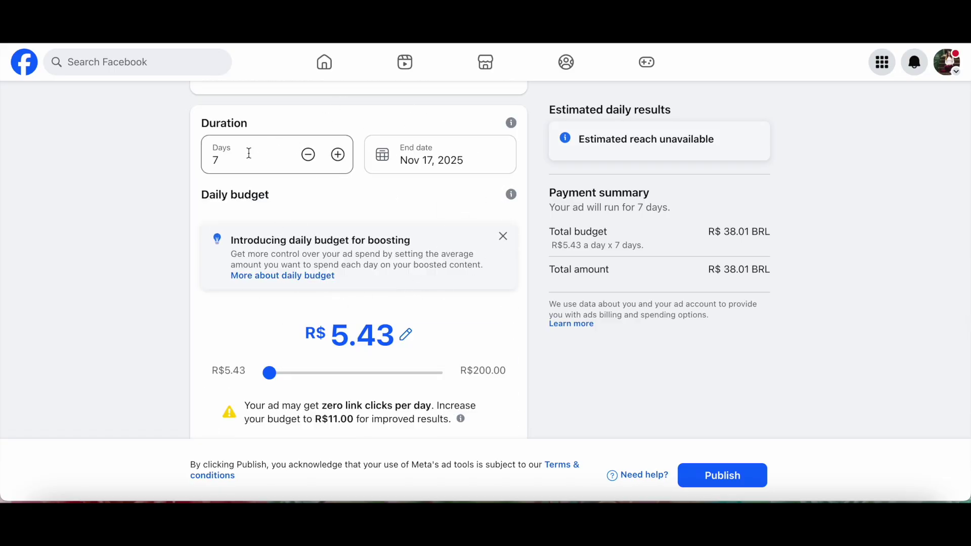
{"action": "left_click", "coordinate": [308, 155]}
{"action": "left_click", "coordinate": [338, 155]}
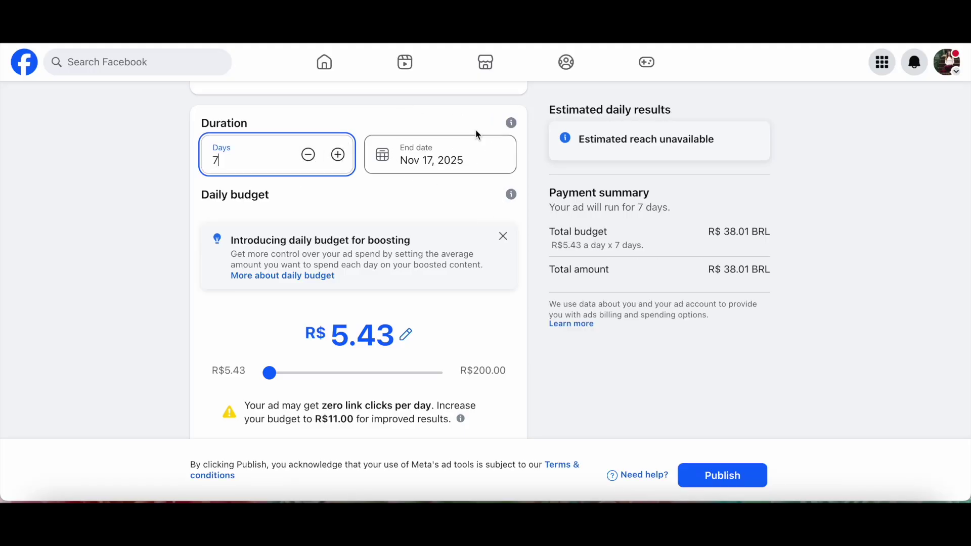
{"action": "scroll", "coordinate": [408, 188], "scroll_direction": "down", "scroll_amount": 2}
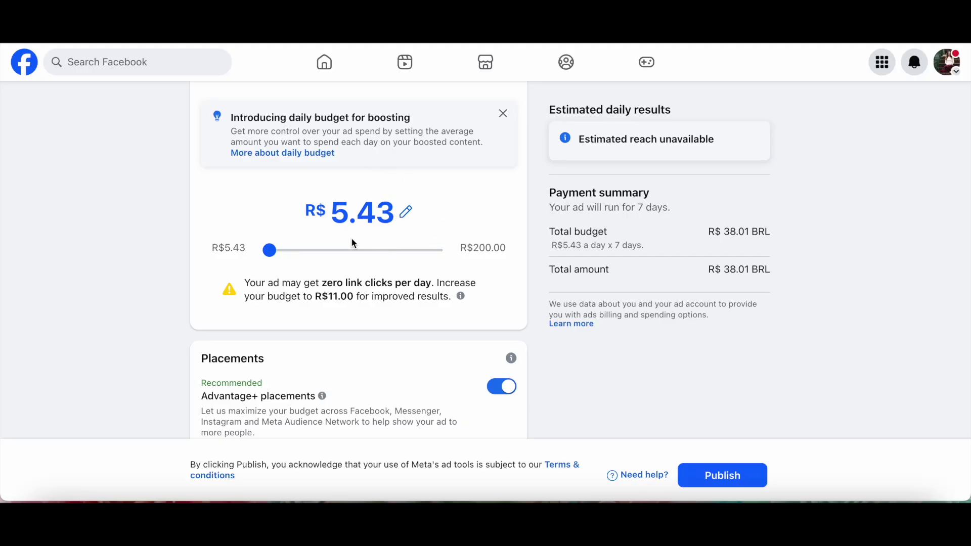
{"action": "scroll", "coordinate": [352, 241], "scroll_direction": "down", "scroll_amount": 3}
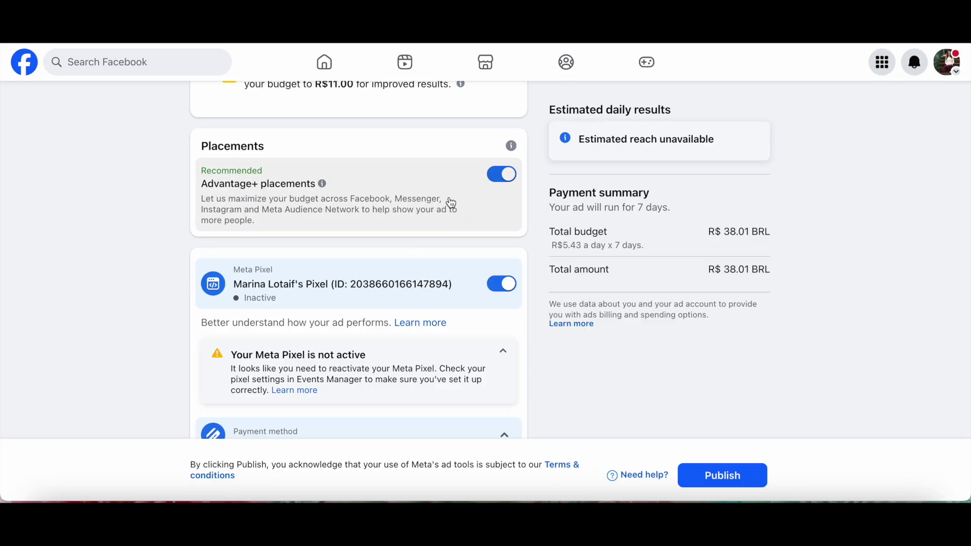
{"action": "scroll", "coordinate": [428, 215], "scroll_direction": "down", "scroll_amount": 2}
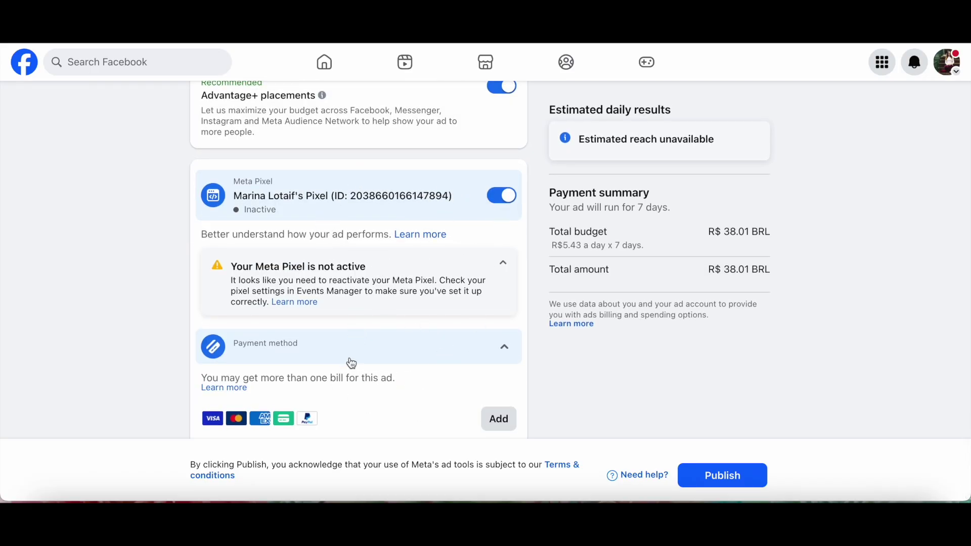
{"action": "scroll", "coordinate": [617, 280], "scroll_direction": "up", "scroll_amount": 5}
{"action": "scroll", "coordinate": [616, 280], "scroll_direction": "up", "scroll_amount": 5}
{"action": "scroll", "coordinate": [616, 284], "scroll_direction": "up", "scroll_amount": 5}
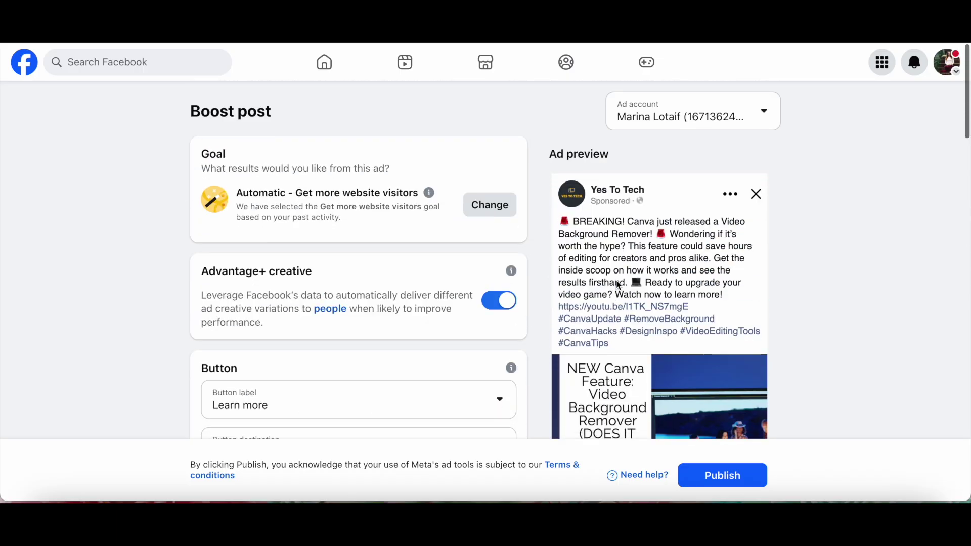
{"action": "scroll", "coordinate": [616, 284], "scroll_direction": "down", "scroll_amount": 10}
{"action": "scroll", "coordinate": [616, 284], "scroll_direction": "down", "scroll_amount": 3}
{"action": "scroll", "coordinate": [617, 284], "scroll_direction": "down", "scroll_amount": 1}
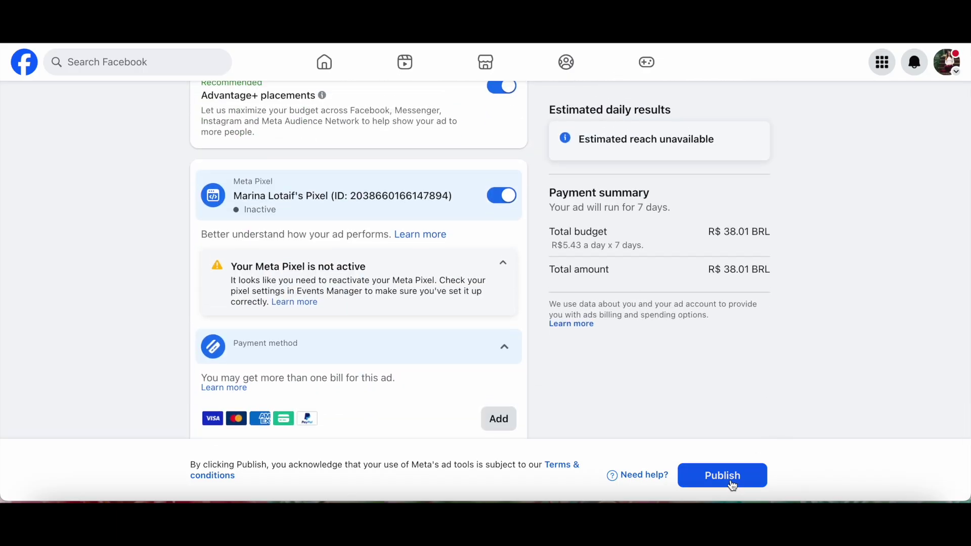